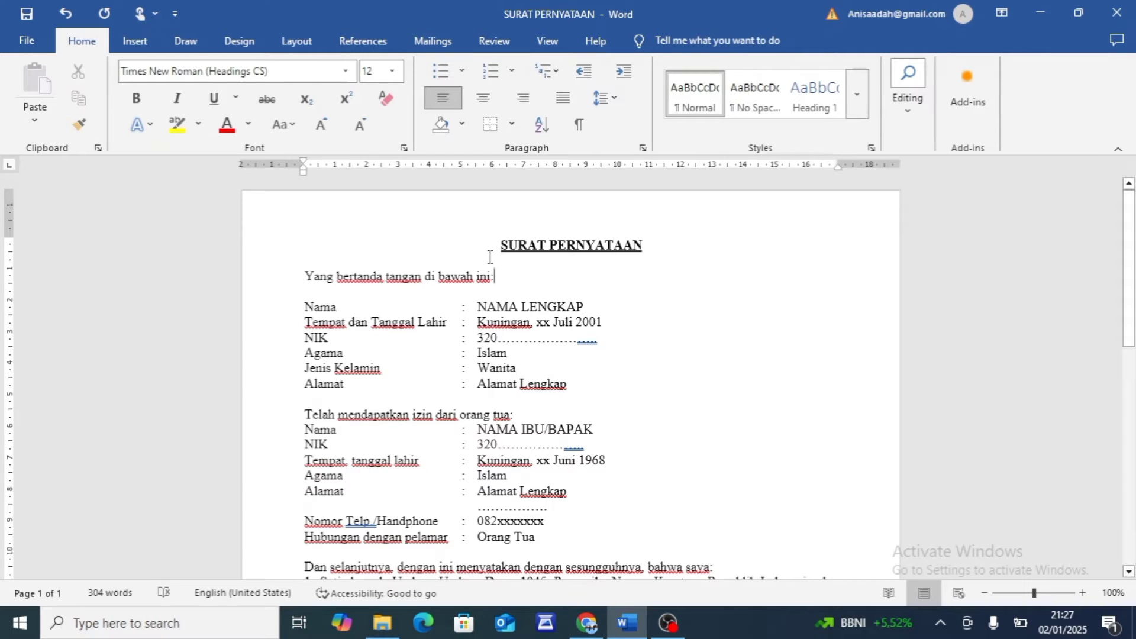
Switch to Chrome and read the Surat Pernyataan requirement under Persyaratan Instansi on the SSCASN resume page
left_click(489, 257)
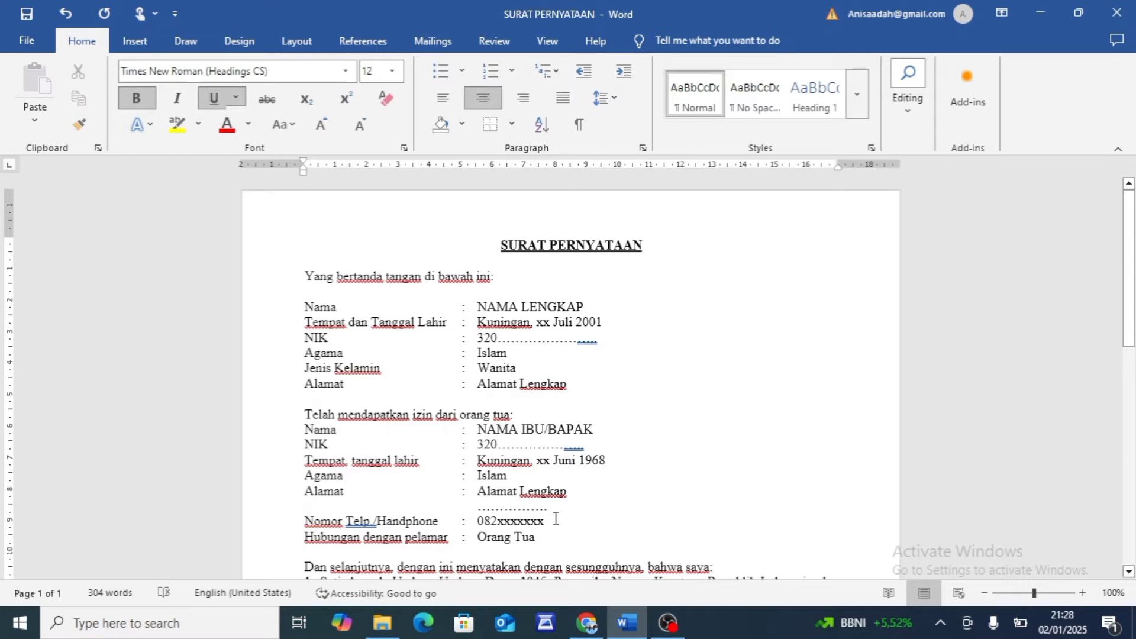
left_click(579, 615)
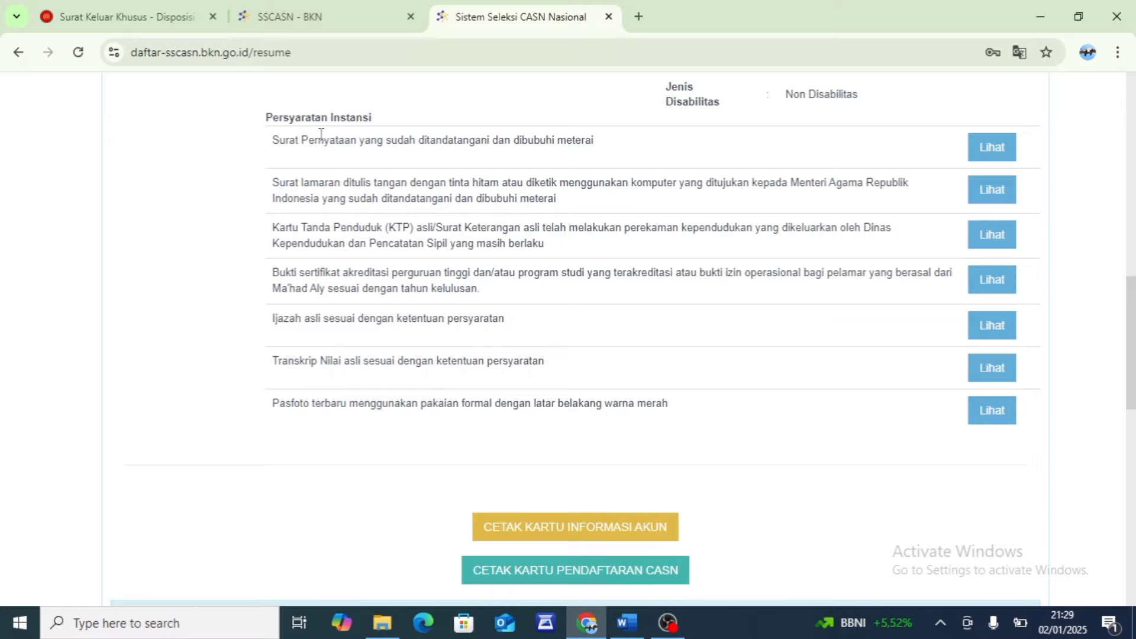
left_click_drag(351, 135, 376, 134)
left_click(376, 135)
Switch back to Word and check the paper size options for the statement letter
left_click(621, 626)
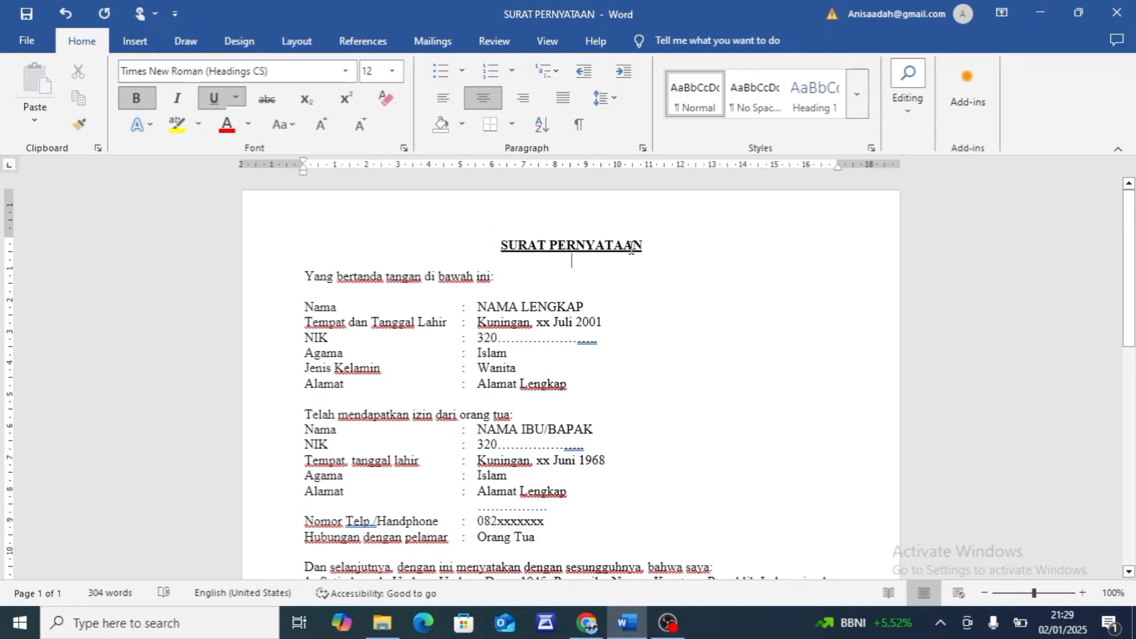
left_click(136, 41)
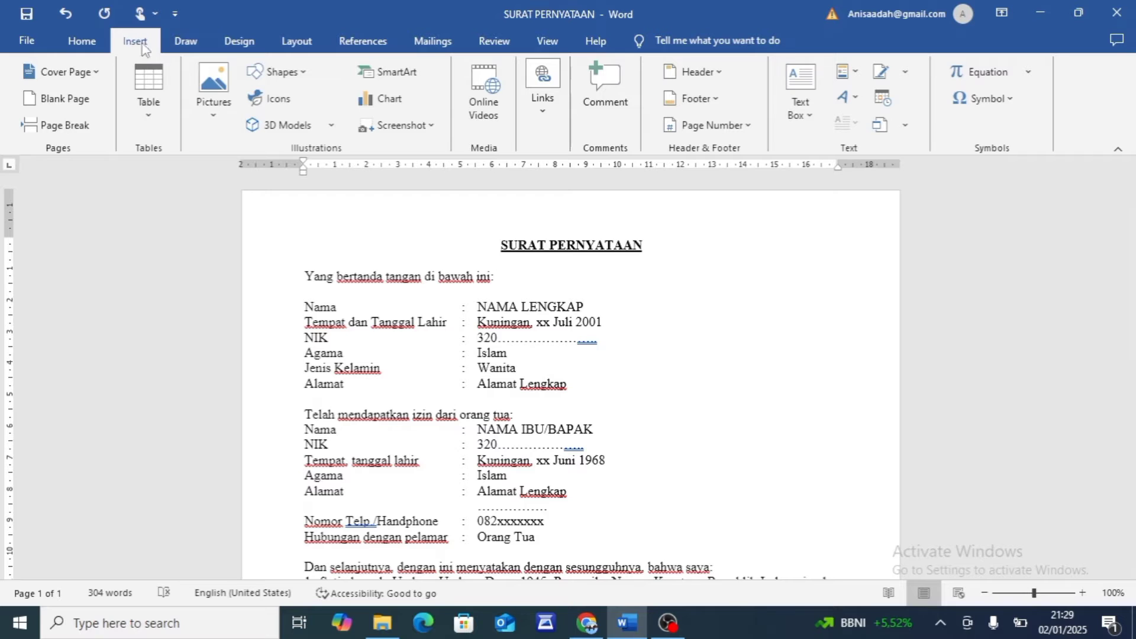
left_click(244, 44)
left_click(299, 45)
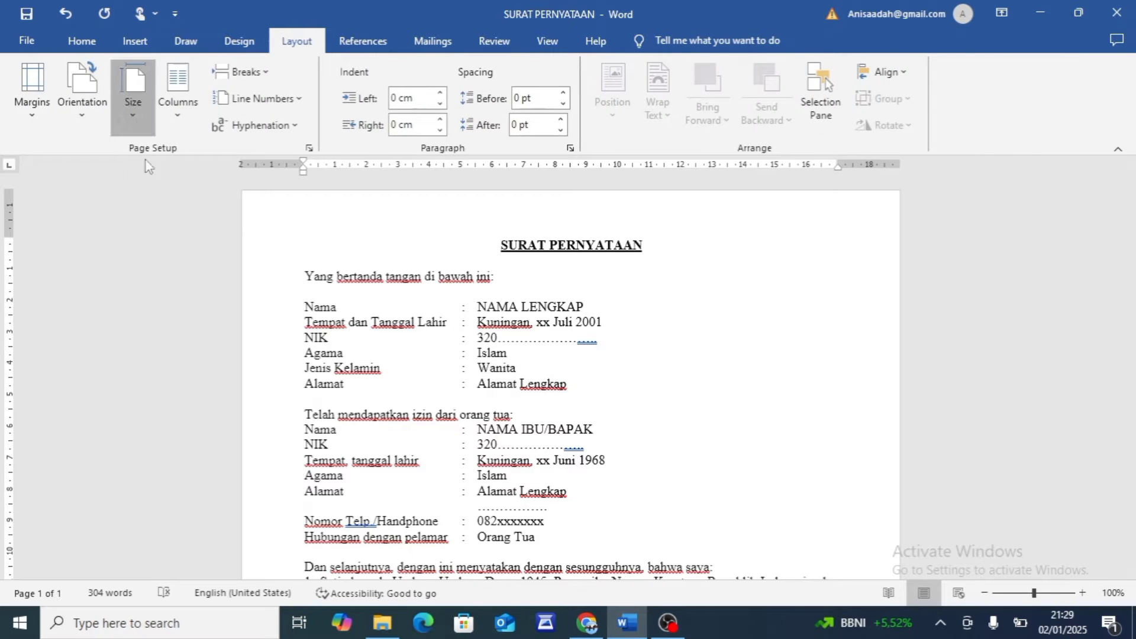
left_click(131, 104)
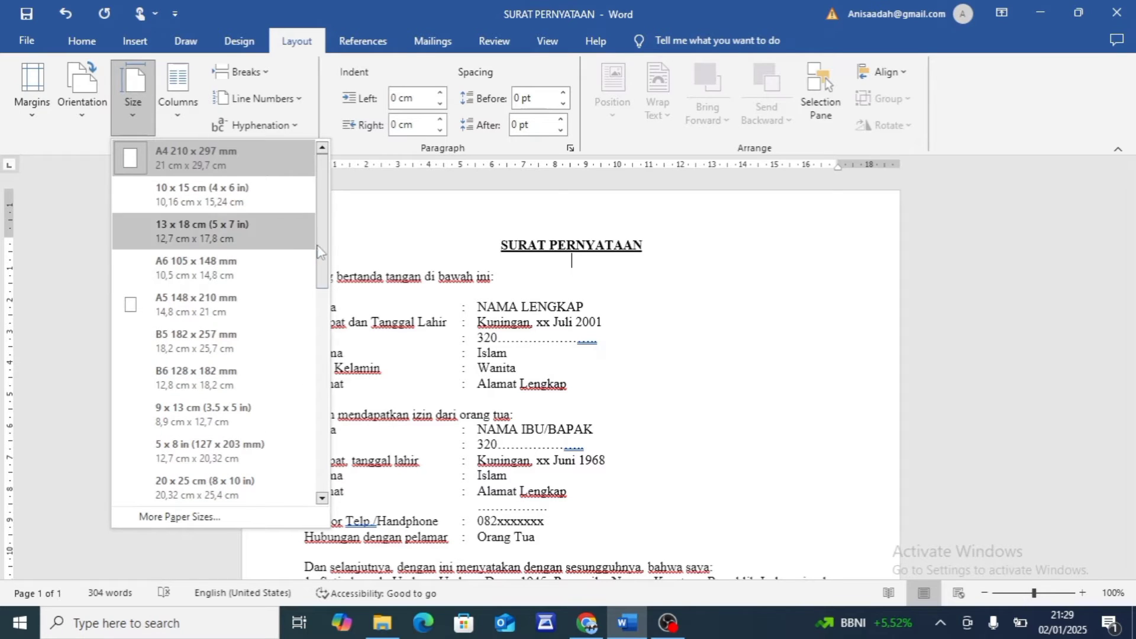
left_click(392, 282)
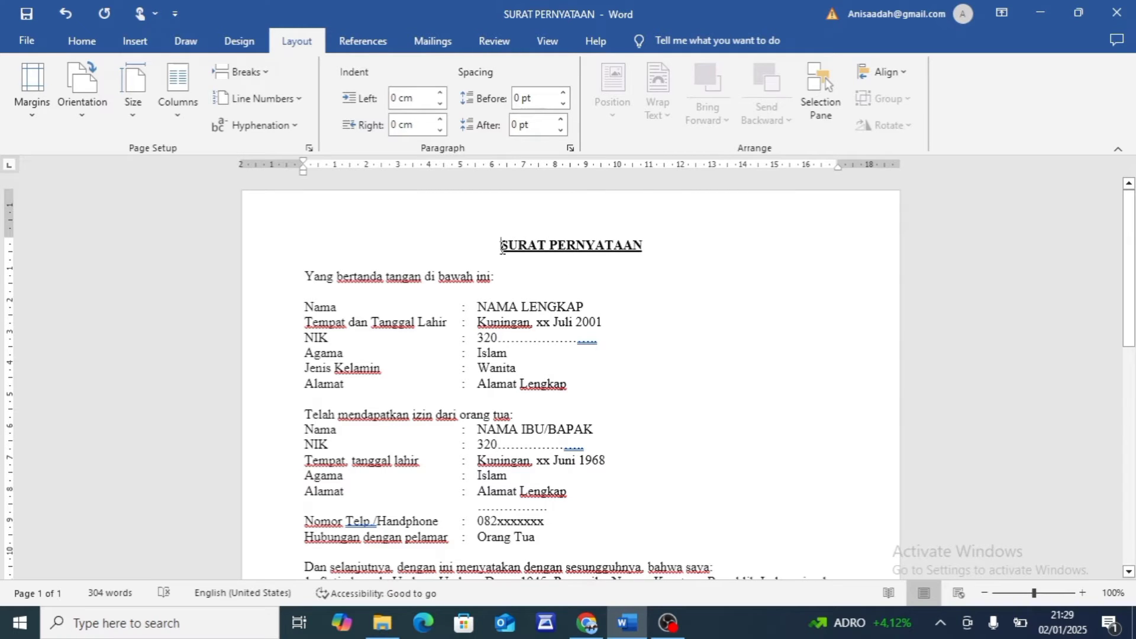
Select the SURAT PERNYATAAN title and check its font, size, bold and underline formatting
left_click(82, 41)
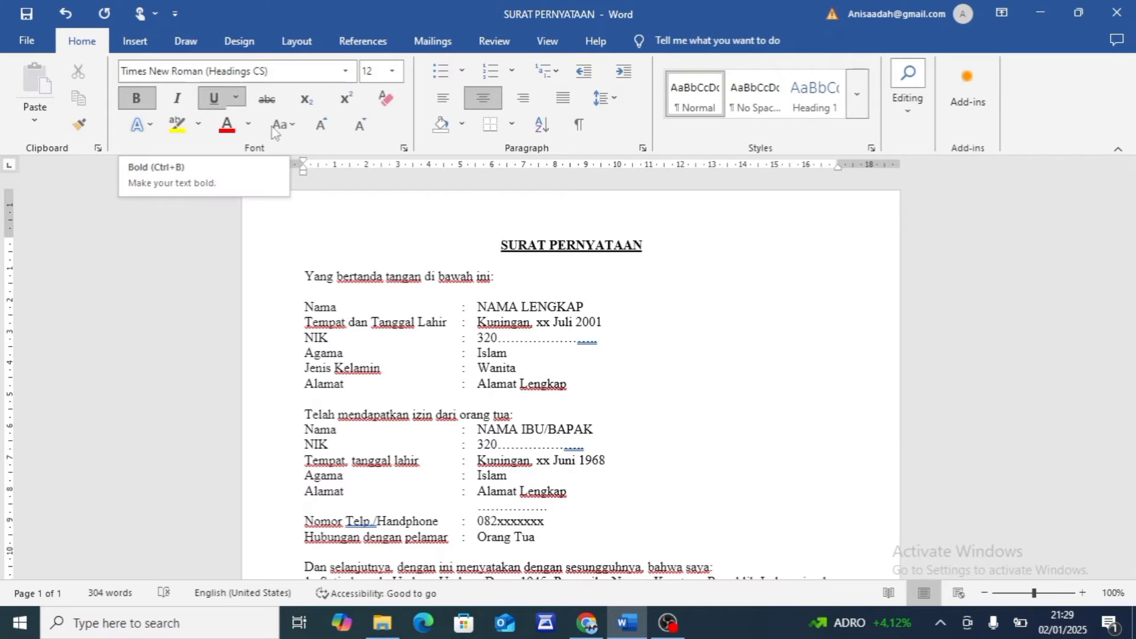
left_click_drag(498, 243, 602, 240)
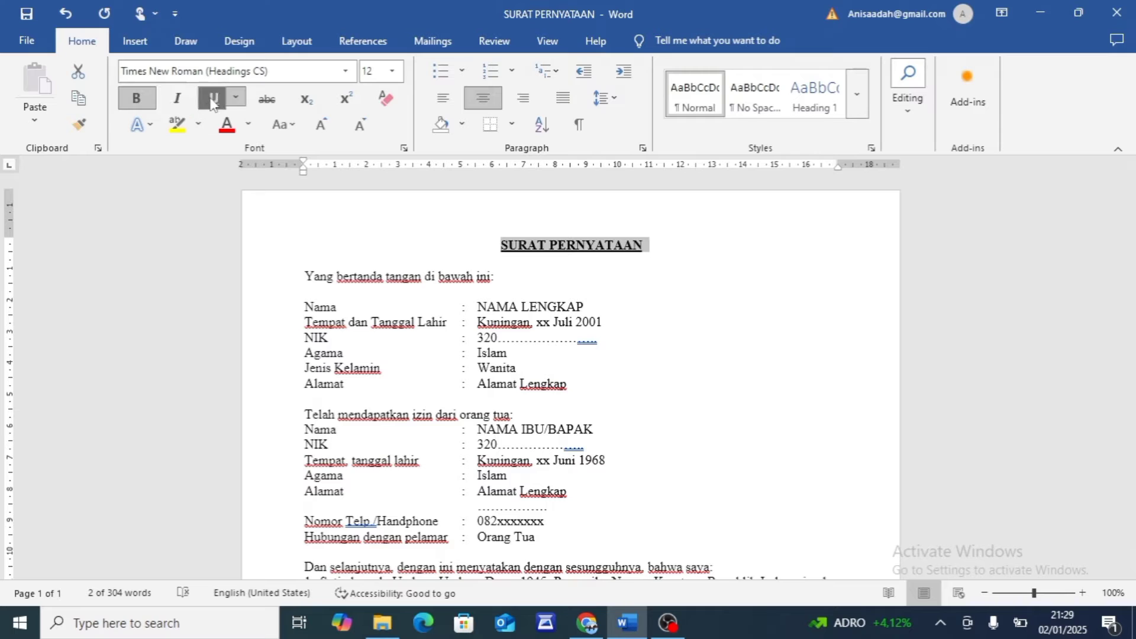
left_click(538, 306)
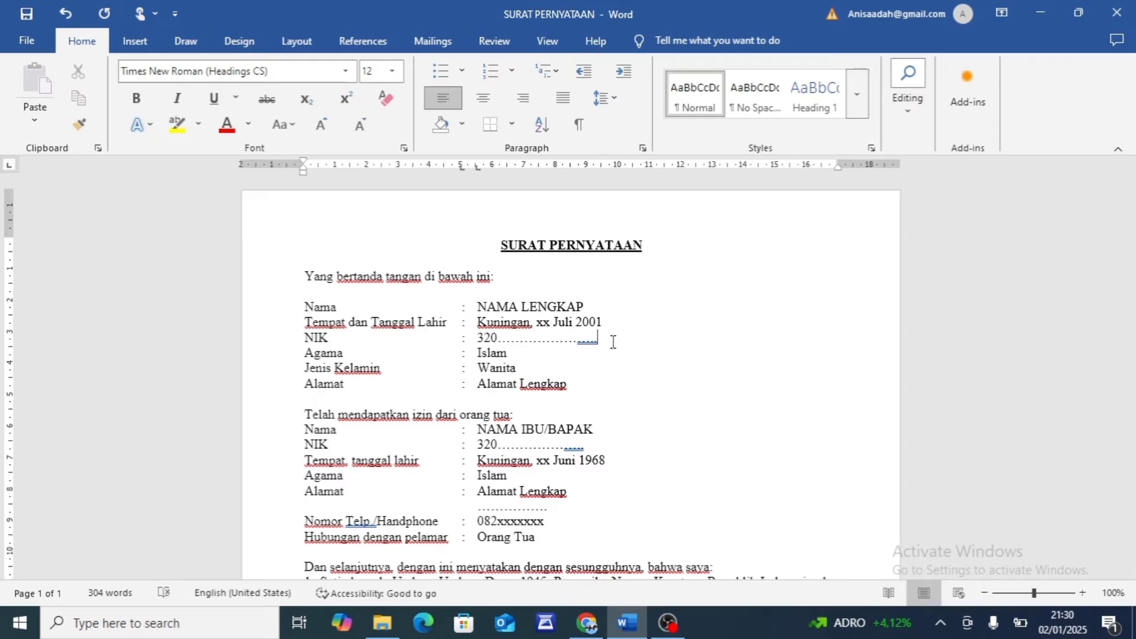
Examine the applicant's personal data and the parent's data, from gender and address to the relationship with the applicant
left_click(544, 369)
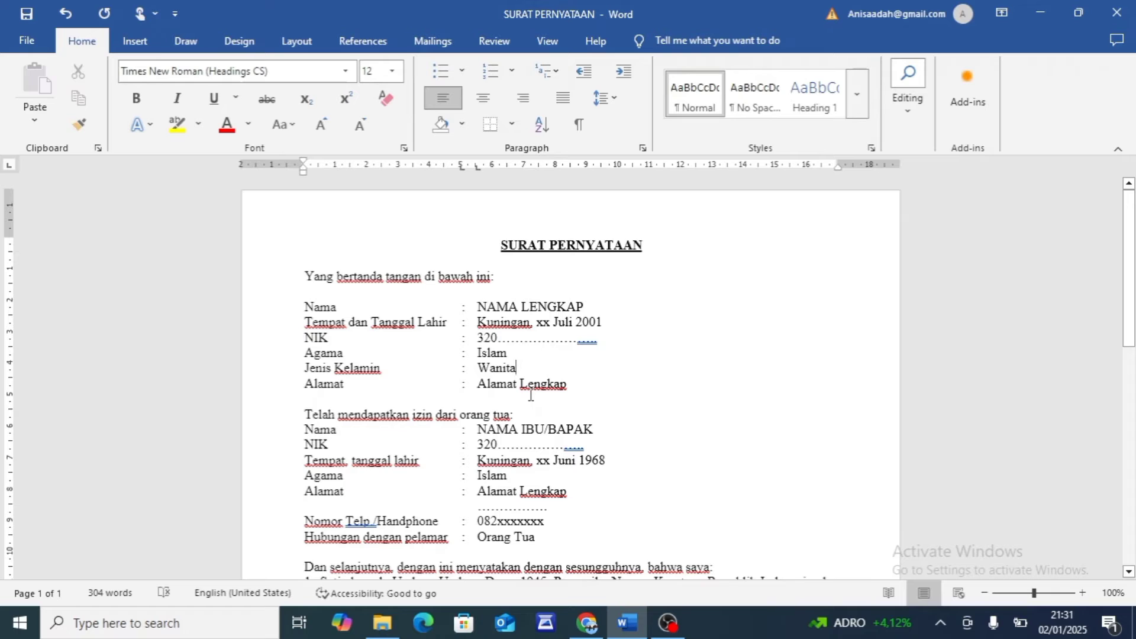
left_click(491, 395)
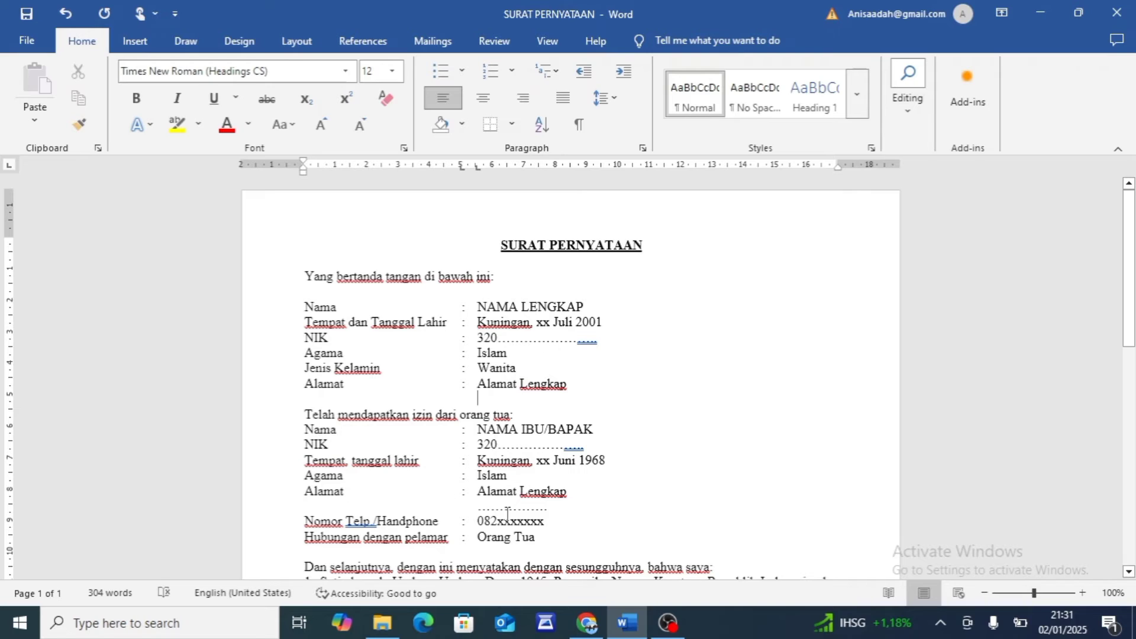
left_click(562, 513)
left_click(527, 536)
Read through the eight numbered declaration points in the middle of the statement letter
scroll(527, 535, "down", 3)
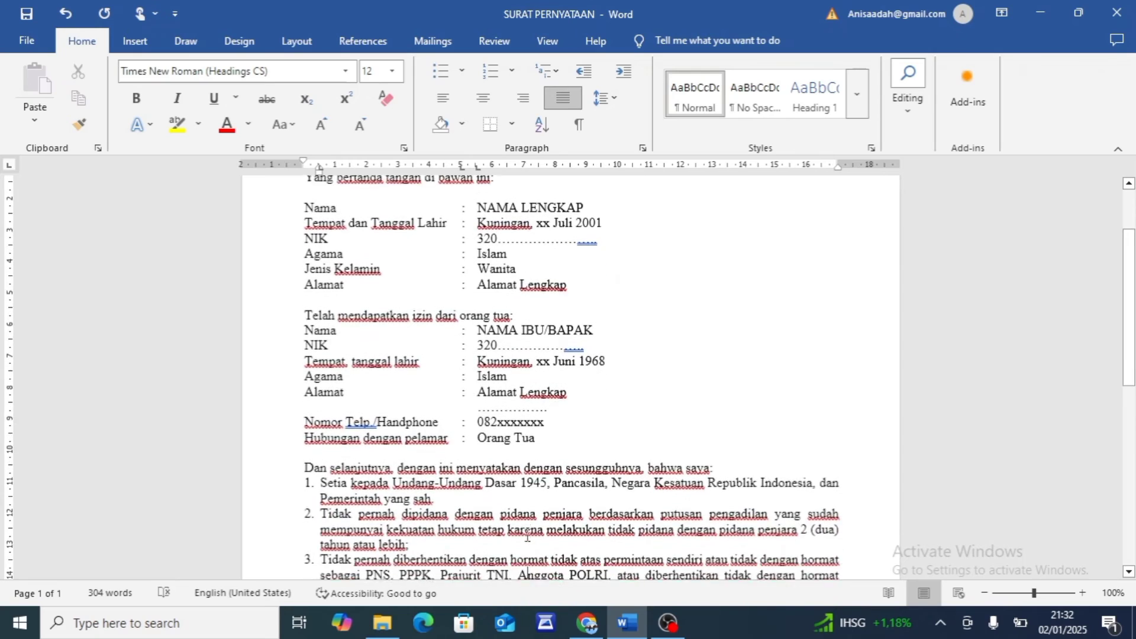
scroll(527, 536, "down", 4)
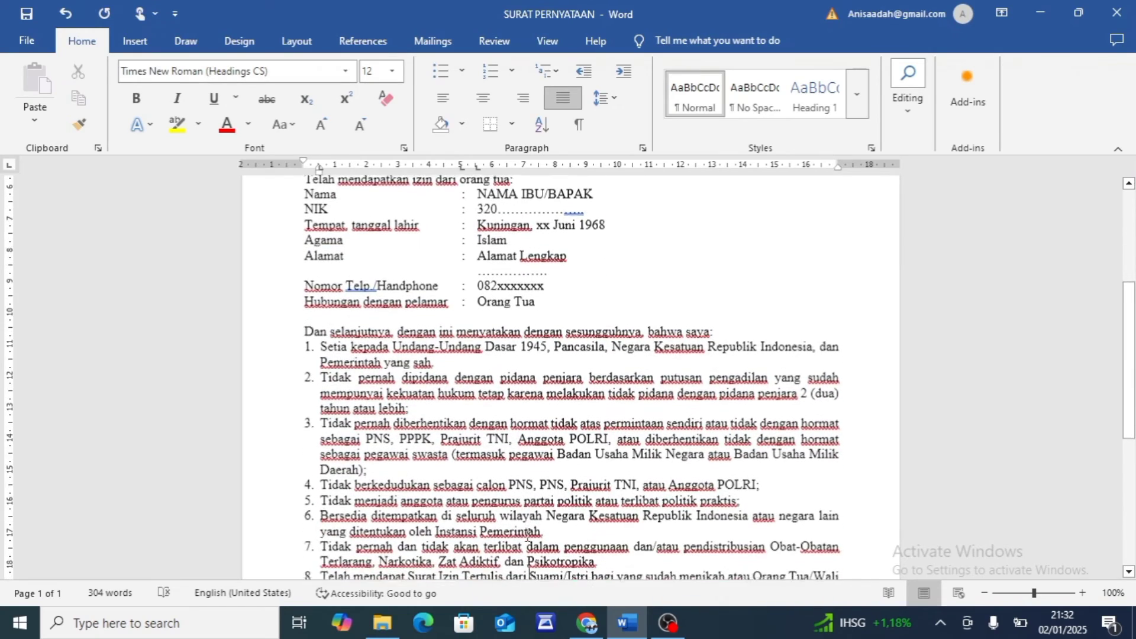
scroll(527, 535, "down", 2)
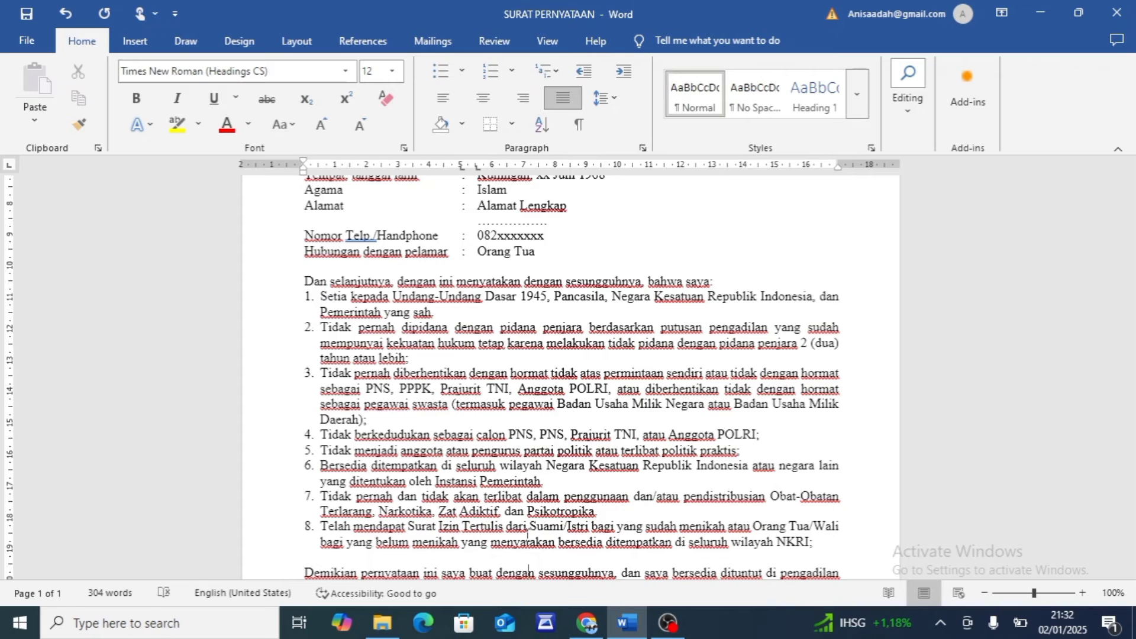
scroll(526, 536, "down", 2)
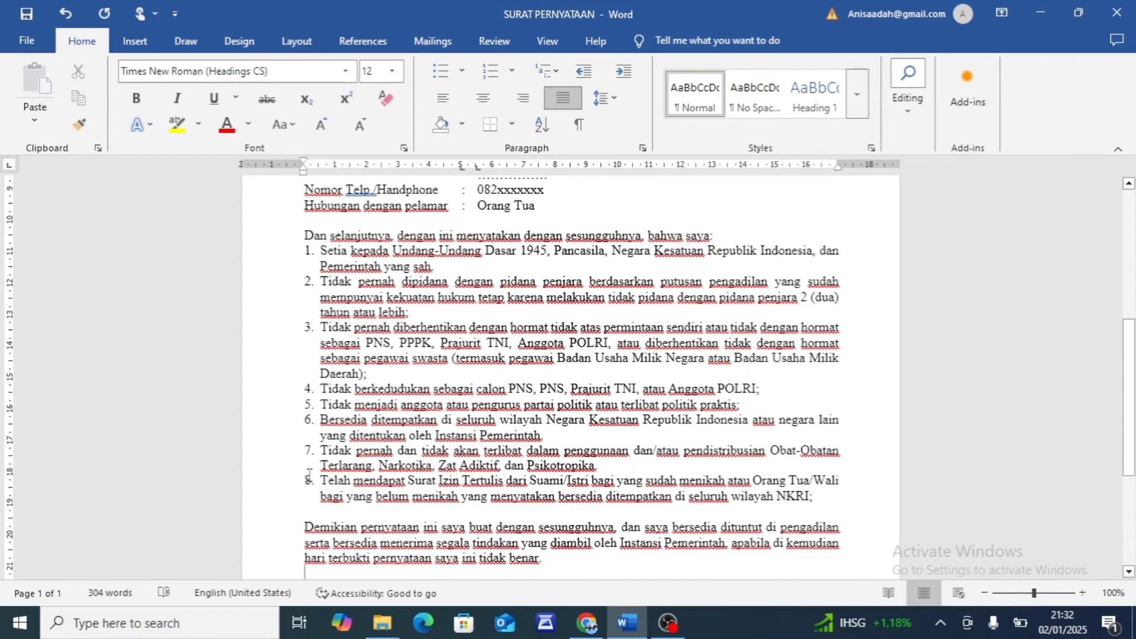
left_click(309, 473)
left_click(509, 354)
scroll(509, 353, "down", 3)
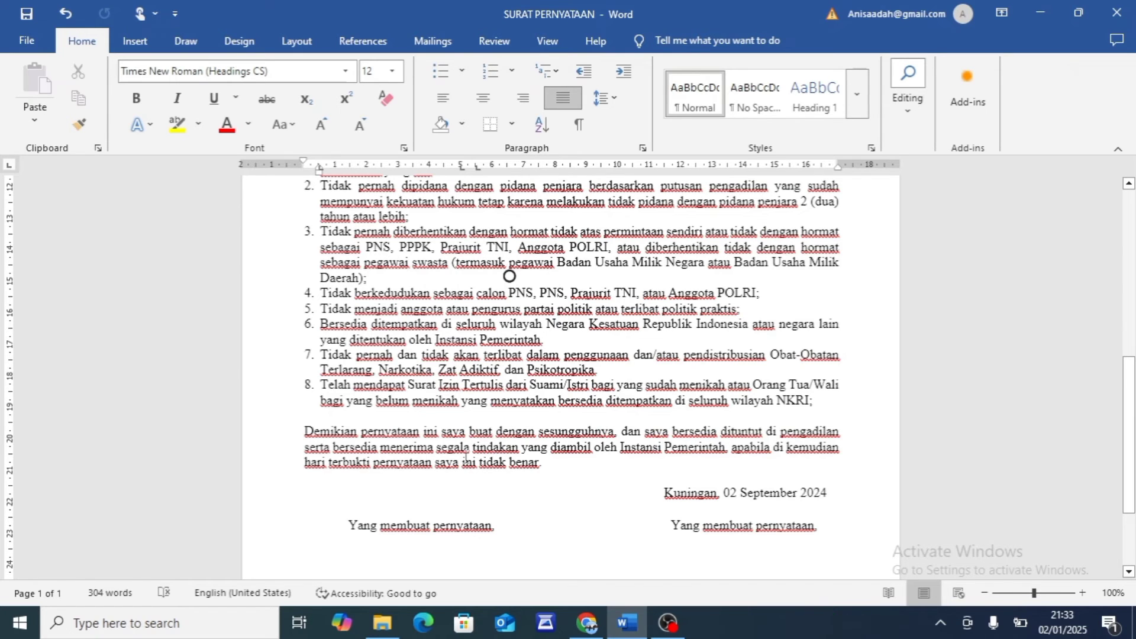
Examine the closing paragraph, place and date line, and both signature blocks, and look over the letter's data and declarations again
left_click(547, 444)
left_click(671, 495)
left_click(672, 495)
scroll(604, 519, "down", 3)
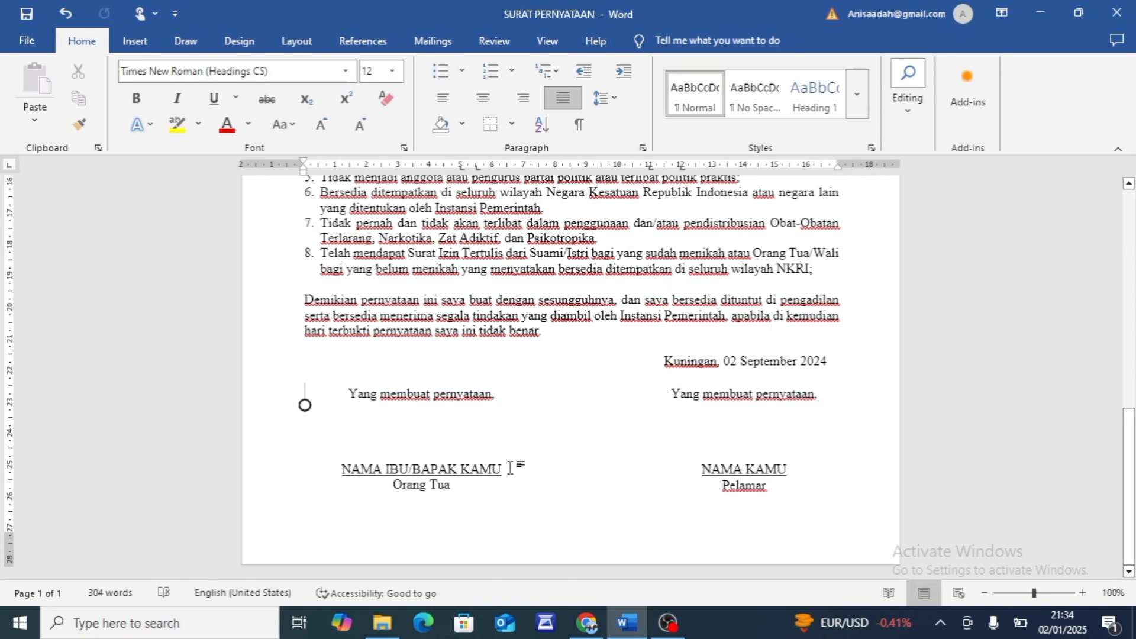
scroll(510, 468, "up", 7)
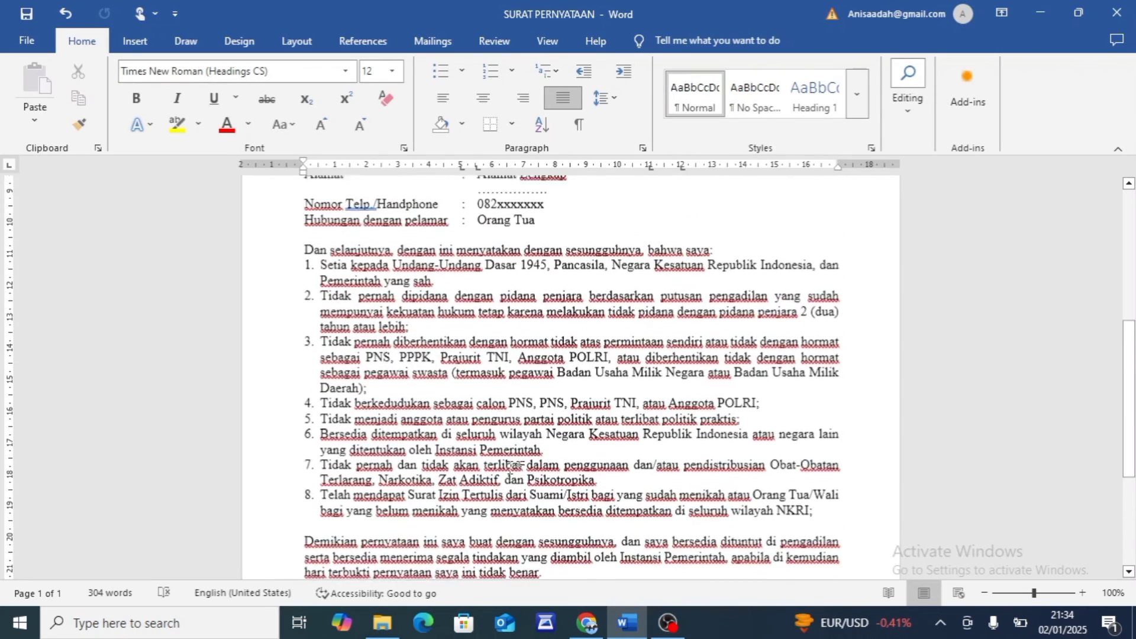
scroll(510, 468, "up", 6)
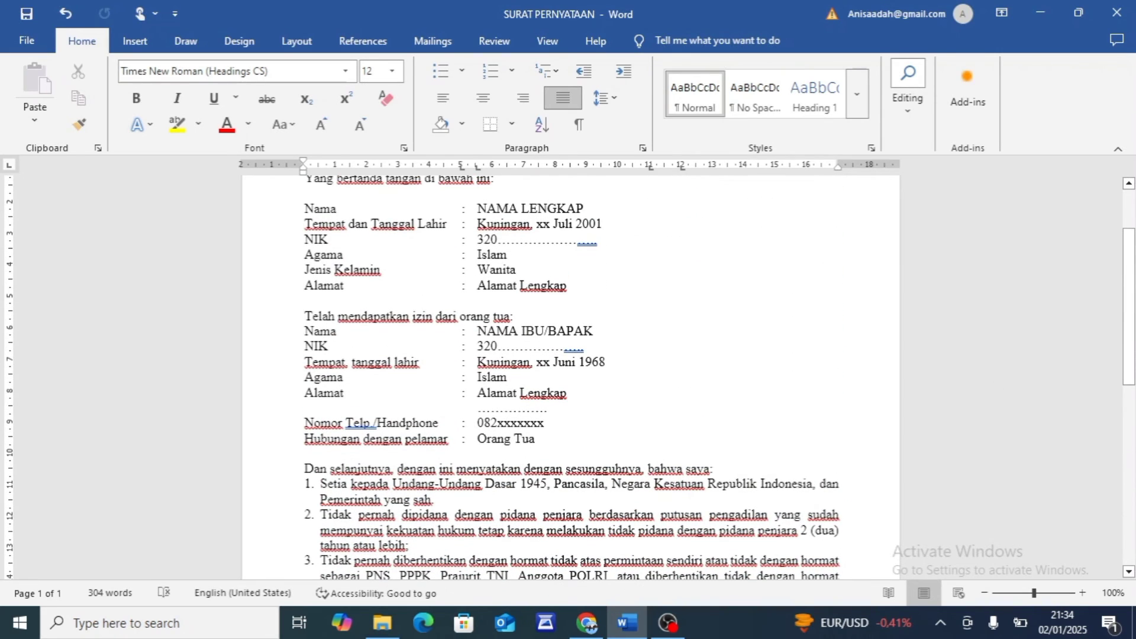
scroll(572, 377, "down", 18)
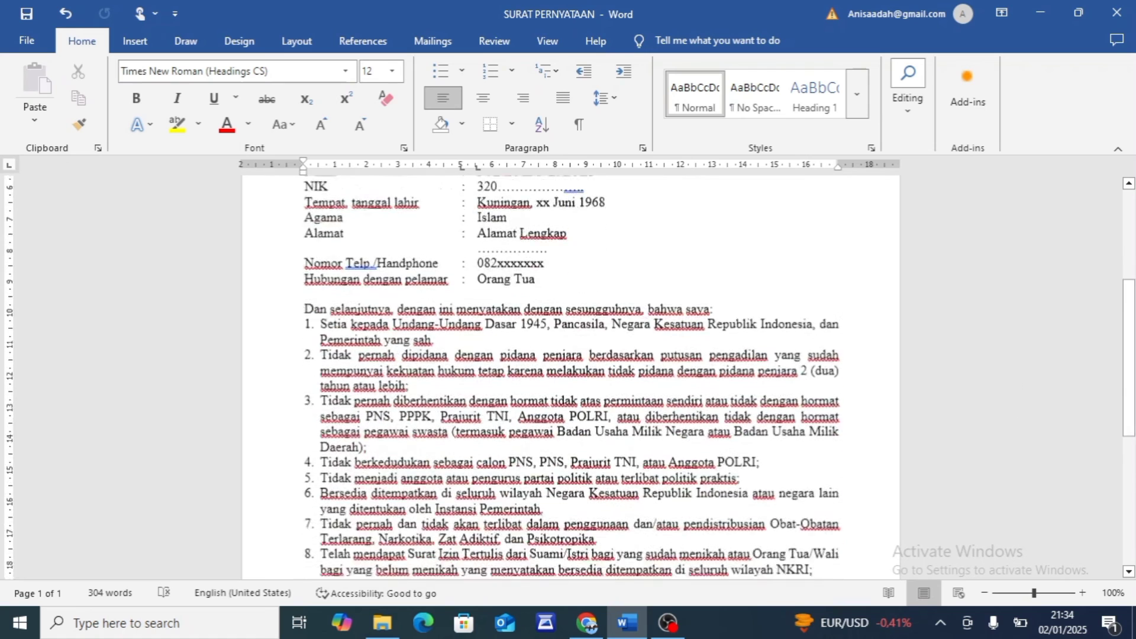
scroll(571, 377, "up", 1)
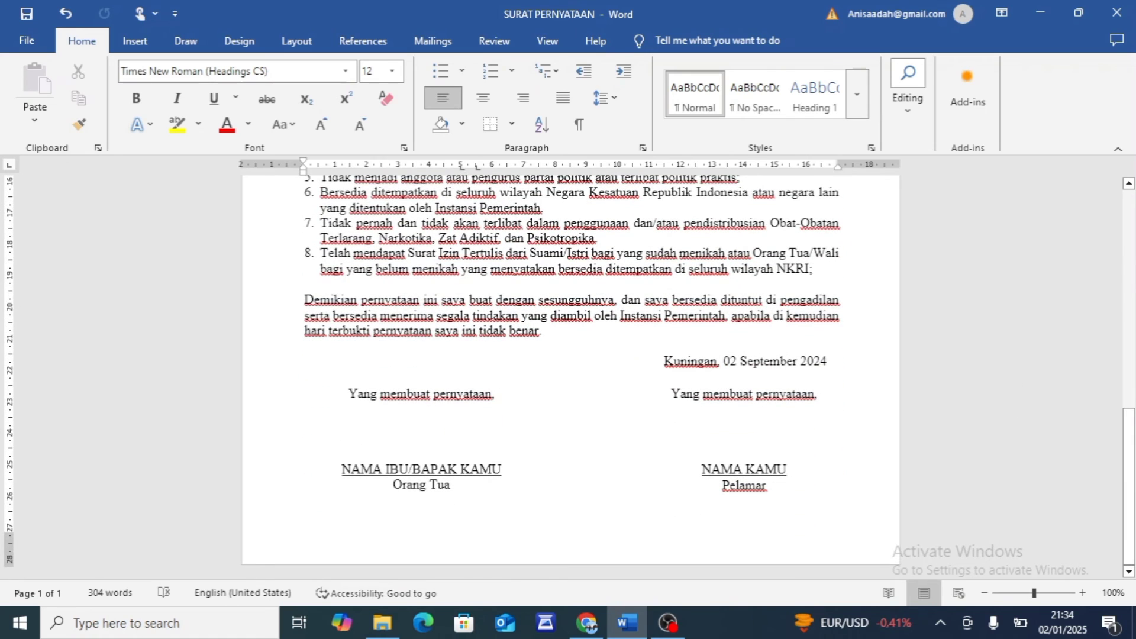
scroll(571, 377, "up", 11)
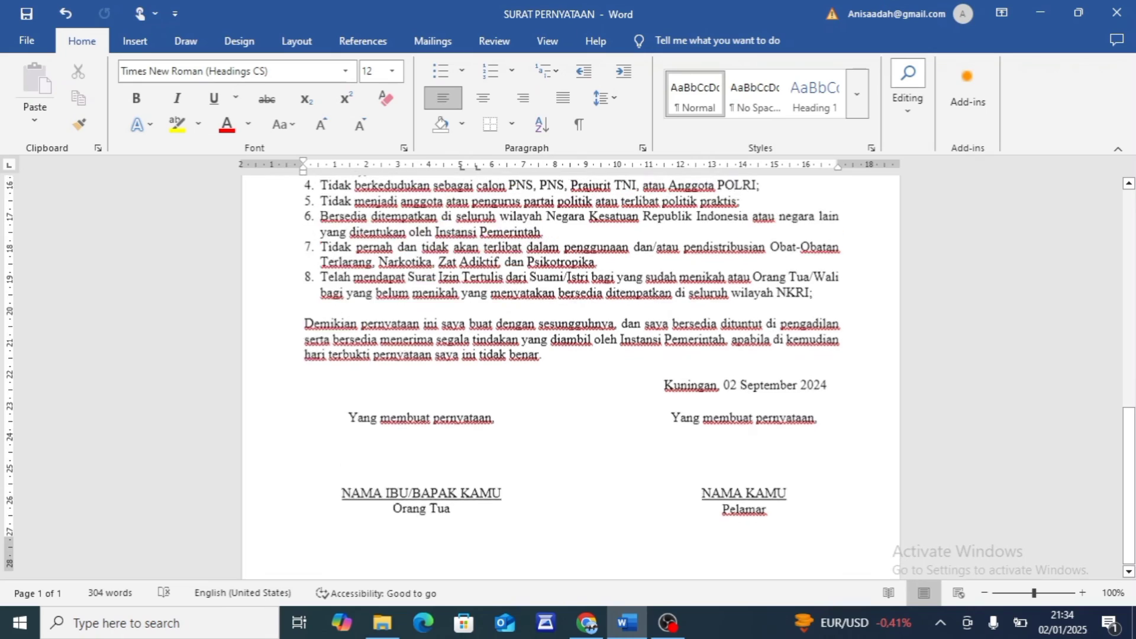
scroll(570, 377, "down", 2)
scroll(570, 377, "down", 5)
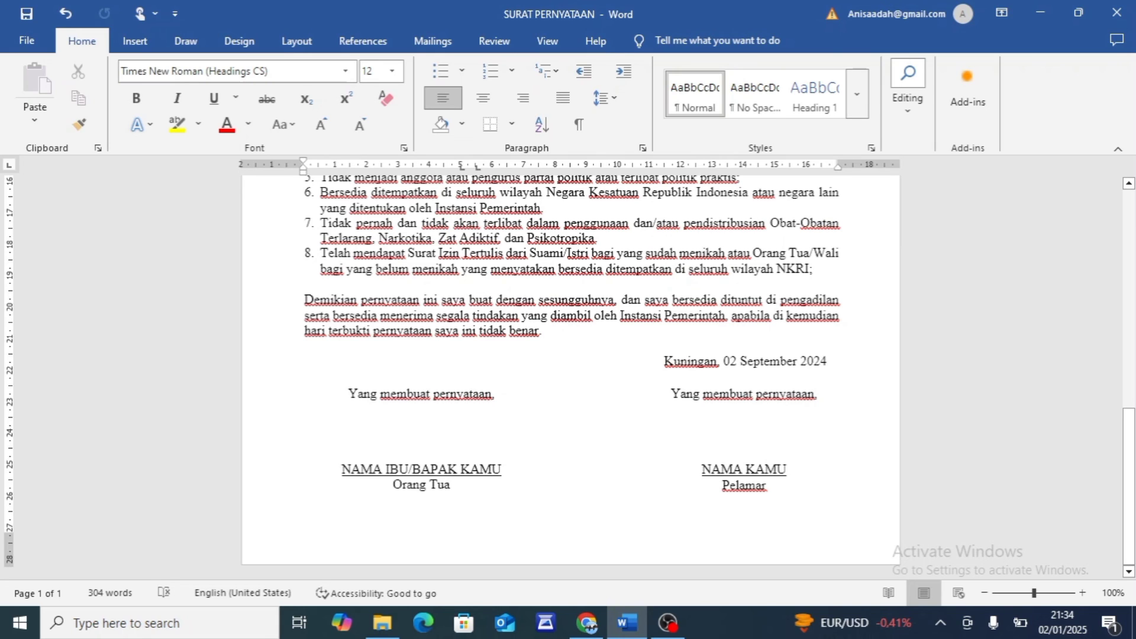
Undo the last edit in the statement letter
key("ctrl+z")
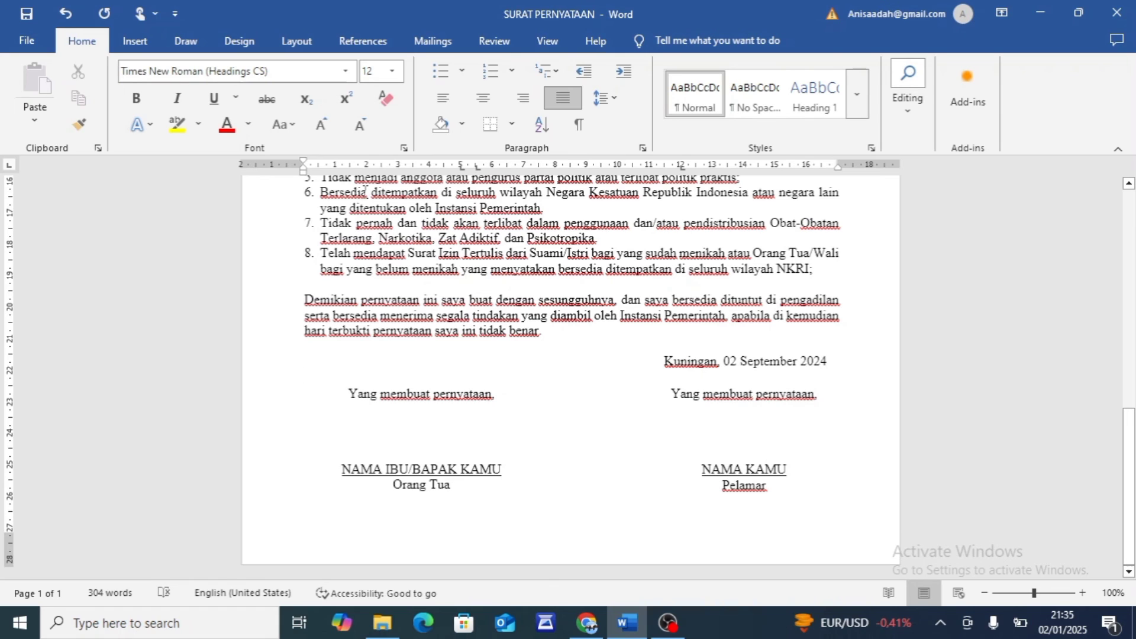
left_click(409, 225)
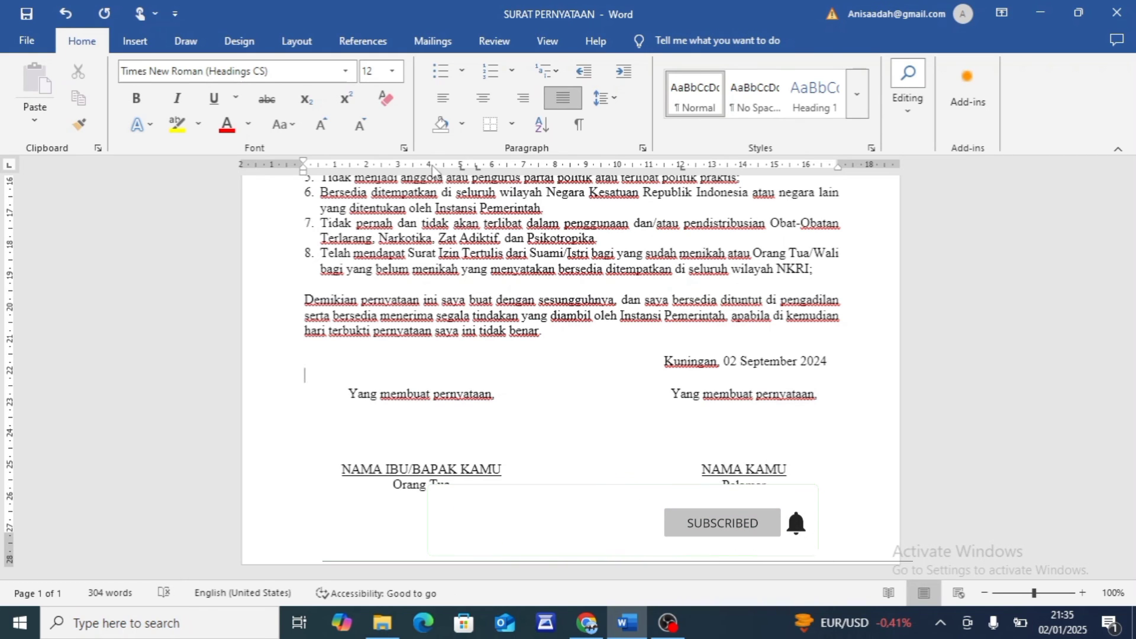
left_click(410, 225)
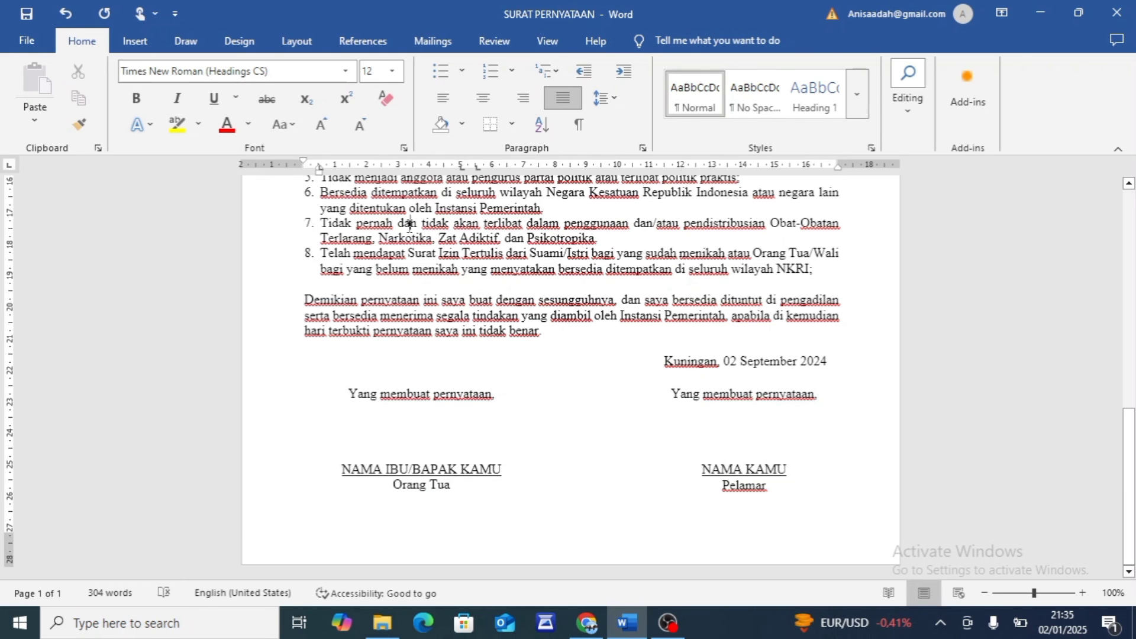